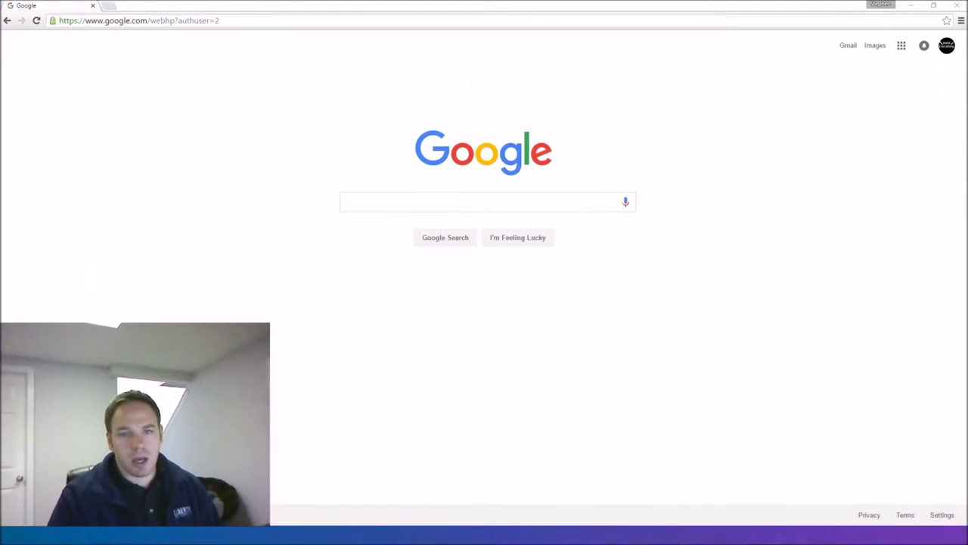
- Search Google for "htc vive"
{"action": "left_click", "coordinate": [230, 21]}
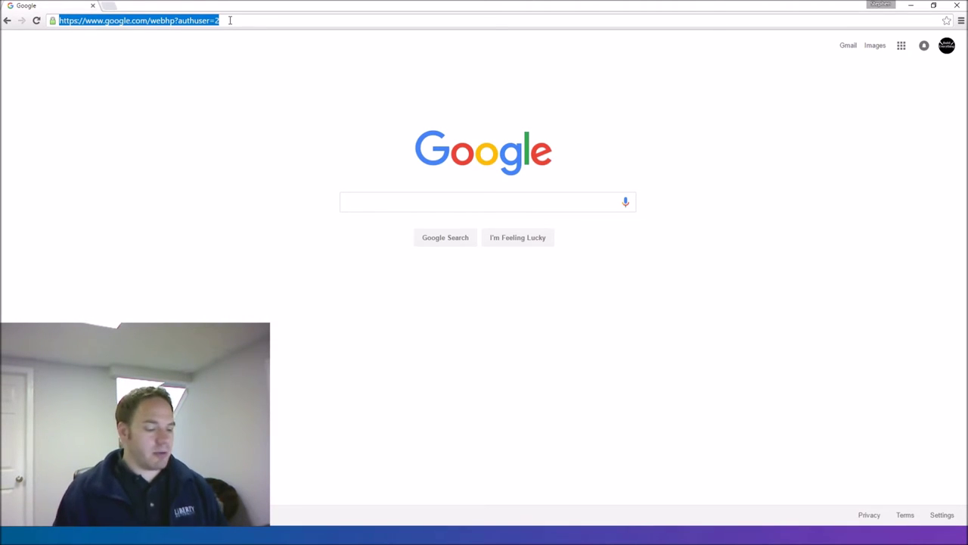
{"action": "type", "text": "ht"}
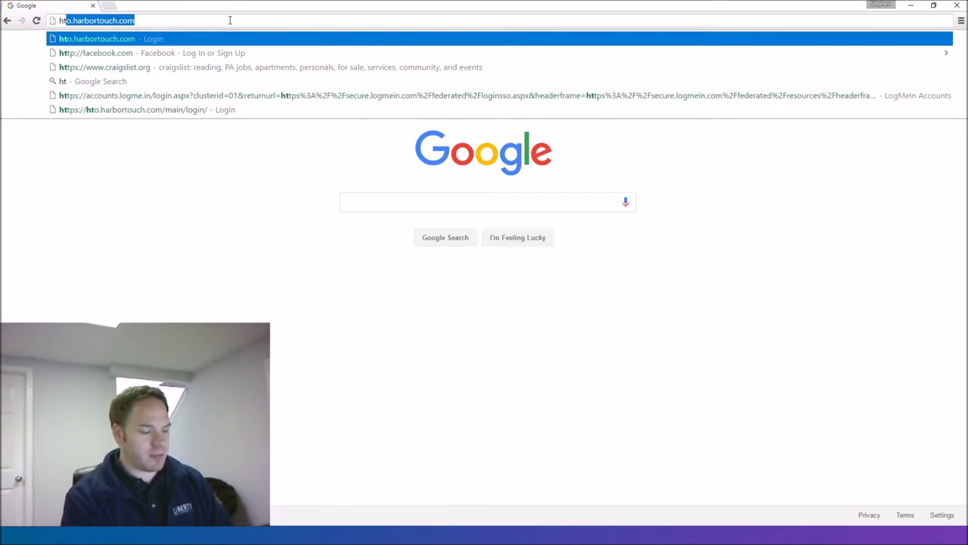
{"action": "type", "text": "c vive"}
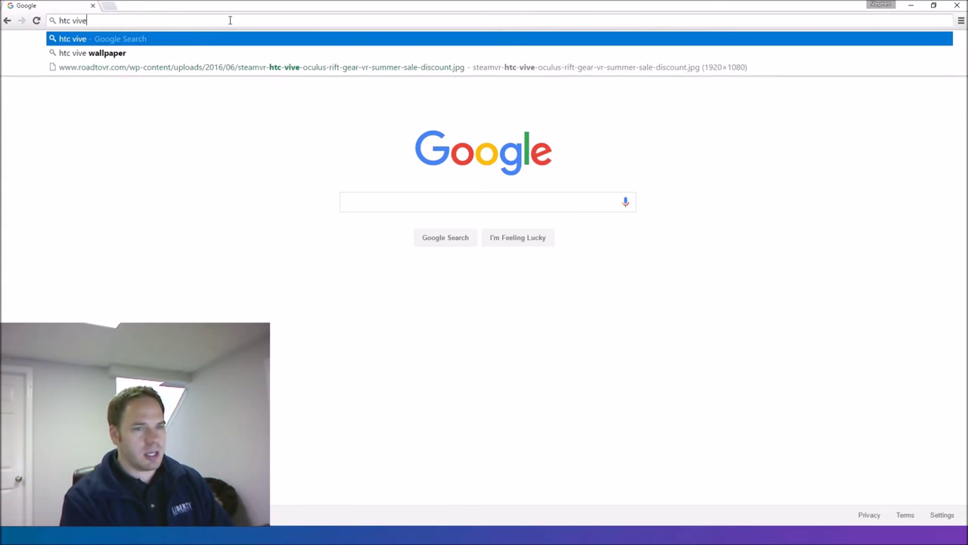
{"action": "key", "text": "Return"}
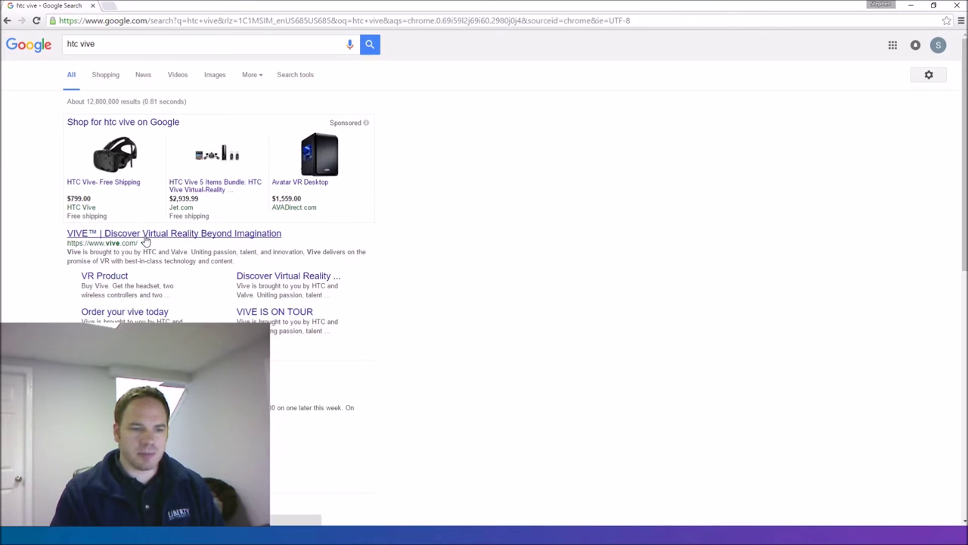
- Refine the search to "htc vive download" and open the official "Get Started with Vive" result
{"action": "left_click", "coordinate": [133, 44]}
{"action": "type", "text": "downl"}
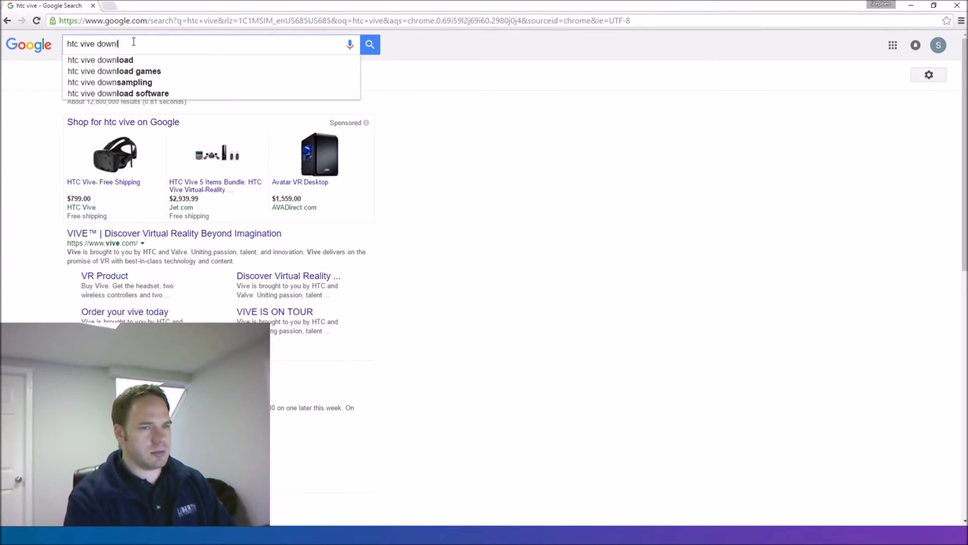
{"action": "type", "text": "oad"}
{"action": "key", "text": "Return"}
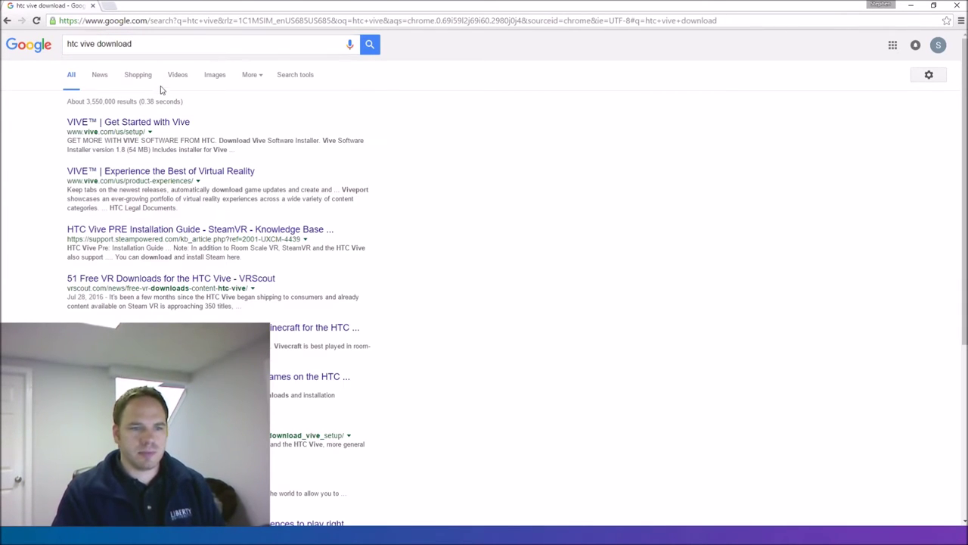
{"action": "left_click", "coordinate": [152, 125]}
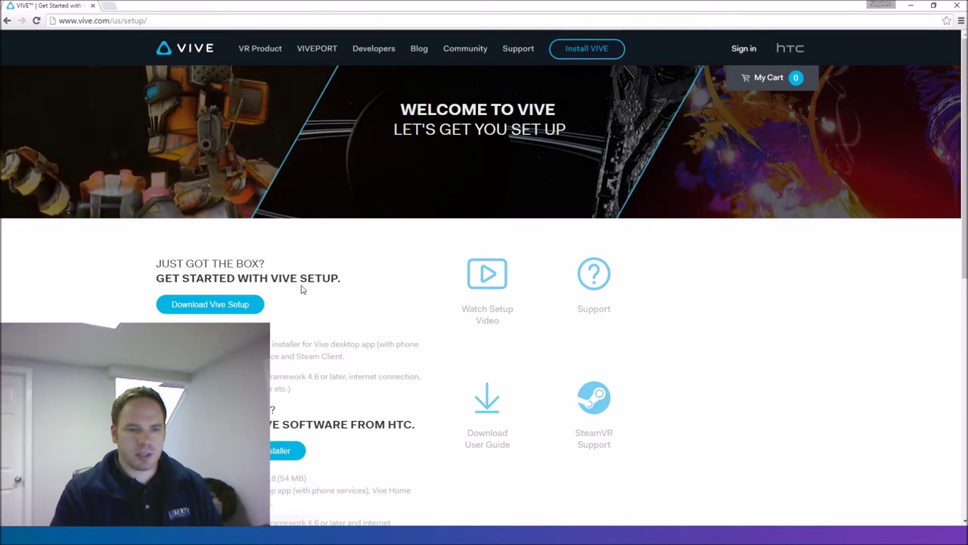
- Download the Vive Setup installer as ViveSetup.exe into the Downloads folder and launch it
{"action": "left_click", "coordinate": [195, 305]}
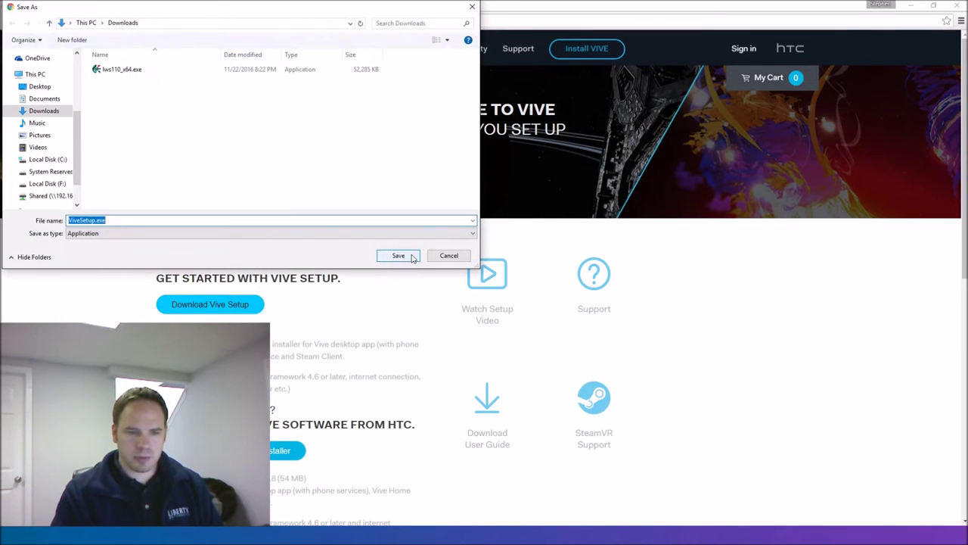
{"action": "left_click", "coordinate": [399, 256]}
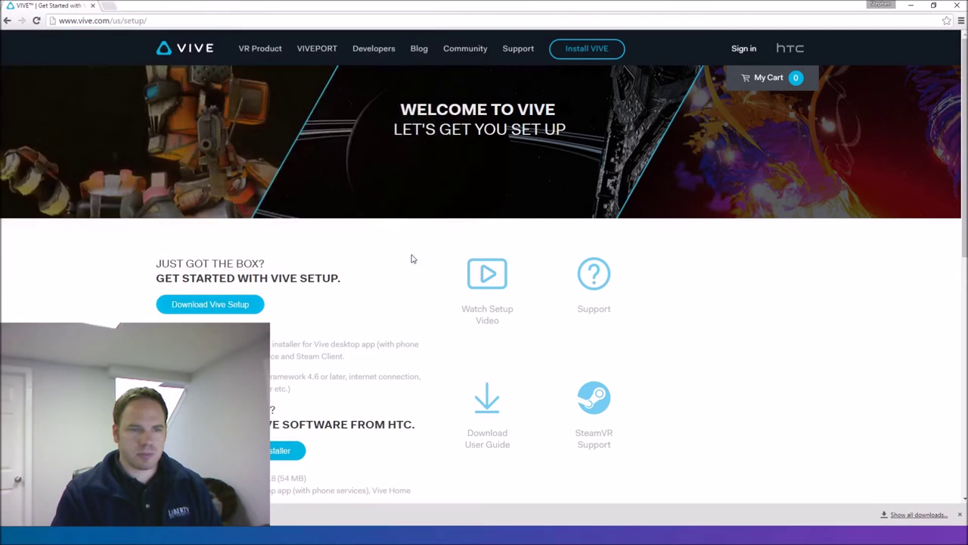
{"action": "left_click", "coordinate": [66, 524]}
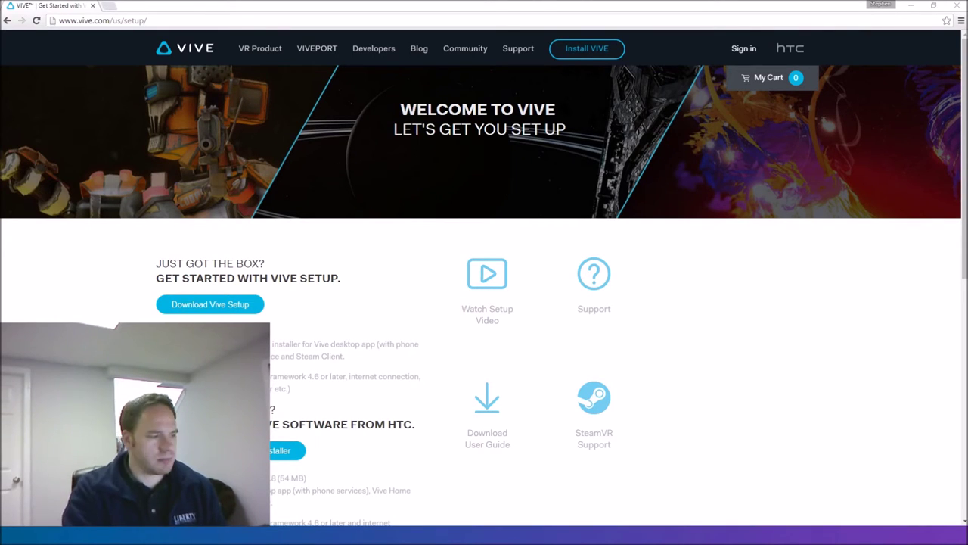
- Proceed through the Vive installer's Terms and Conditions, setup overview and room-scale information towards the hardware stage
{"action": "scroll", "coordinate": [454, 250], "scroll_direction": "down", "scroll_amount": 10}
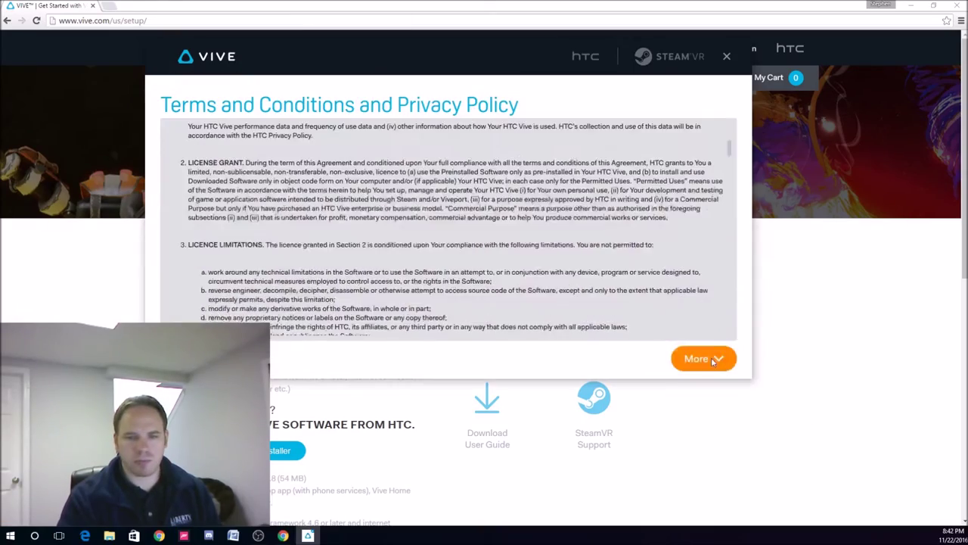
{"action": "left_click", "coordinate": [702, 356]}
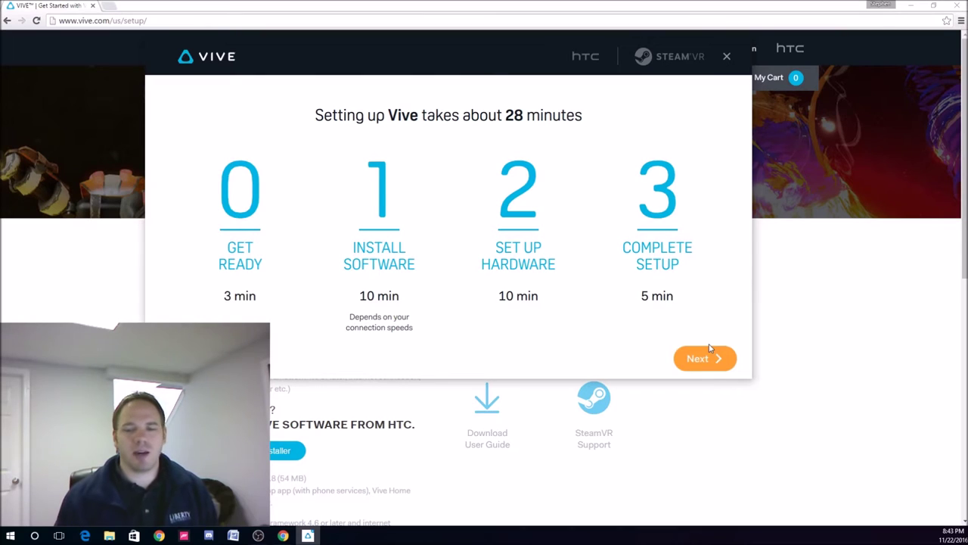
{"action": "left_click", "coordinate": [711, 354]}
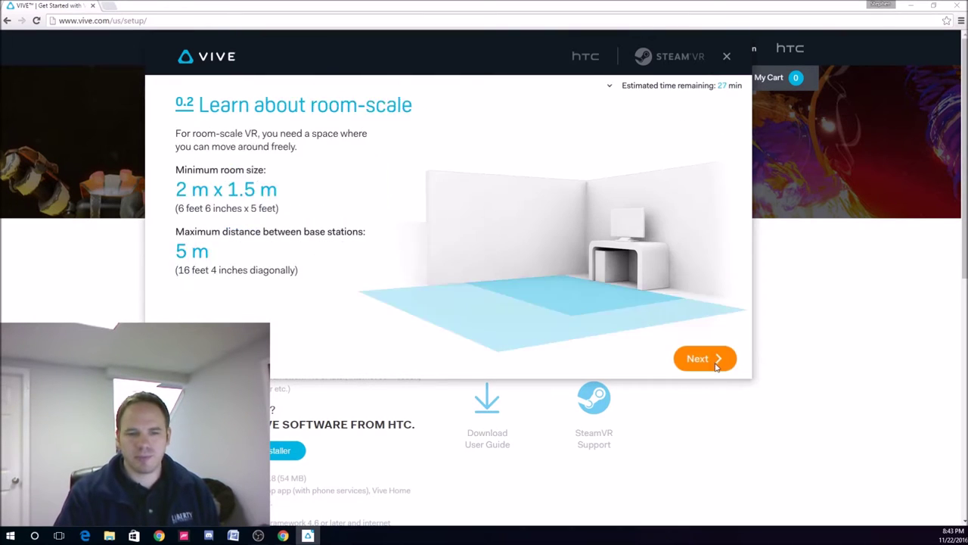
{"action": "left_click", "coordinate": [715, 359]}
{"action": "left_click", "coordinate": [704, 357]}
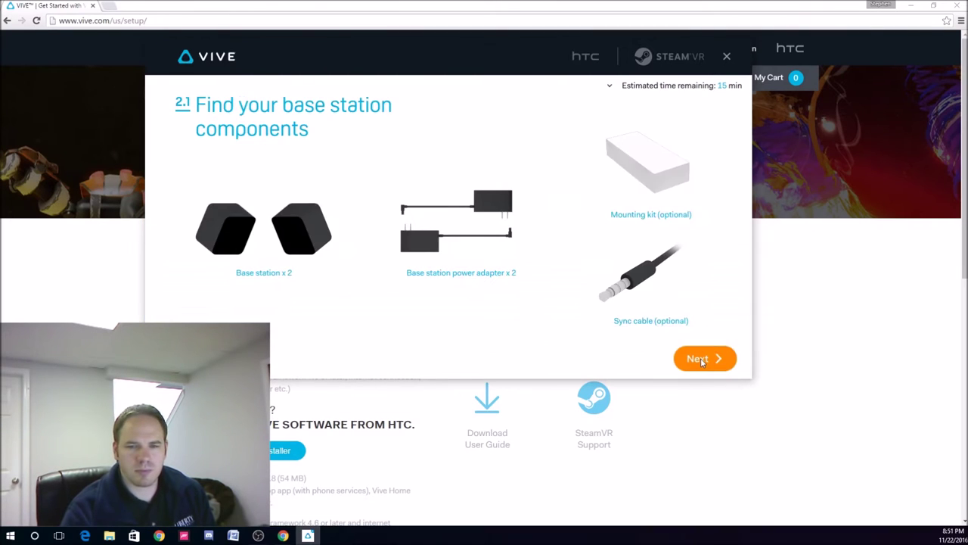
- Preview the hardware setup instructions from the base station components in section 2.1 to the link box in section 2.2
{"action": "left_click", "coordinate": [703, 359]}
{"action": "left_click", "coordinate": [704, 358]}
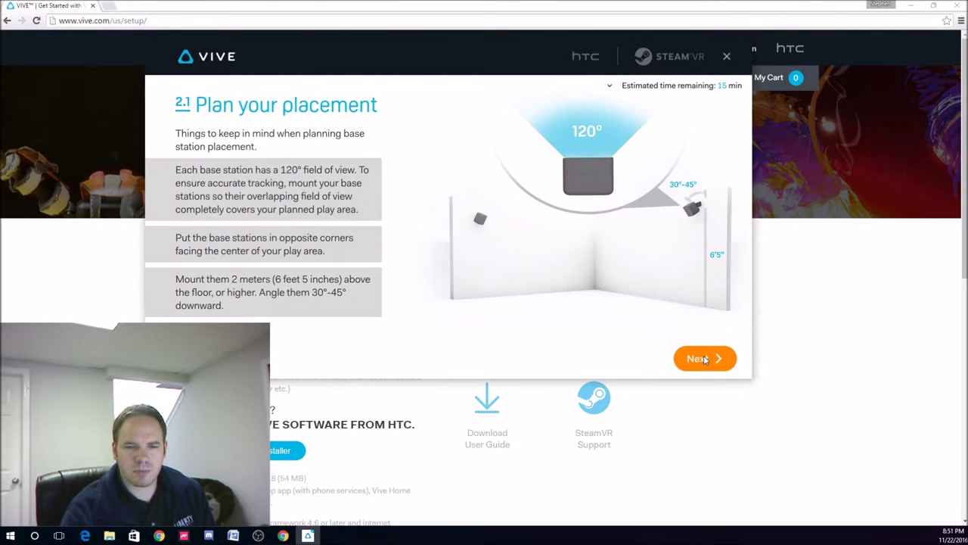
{"action": "left_click", "coordinate": [703, 358]}
{"action": "left_click", "coordinate": [703, 359]}
{"action": "left_click", "coordinate": [704, 358]}
{"action": "left_click", "coordinate": [704, 359]}
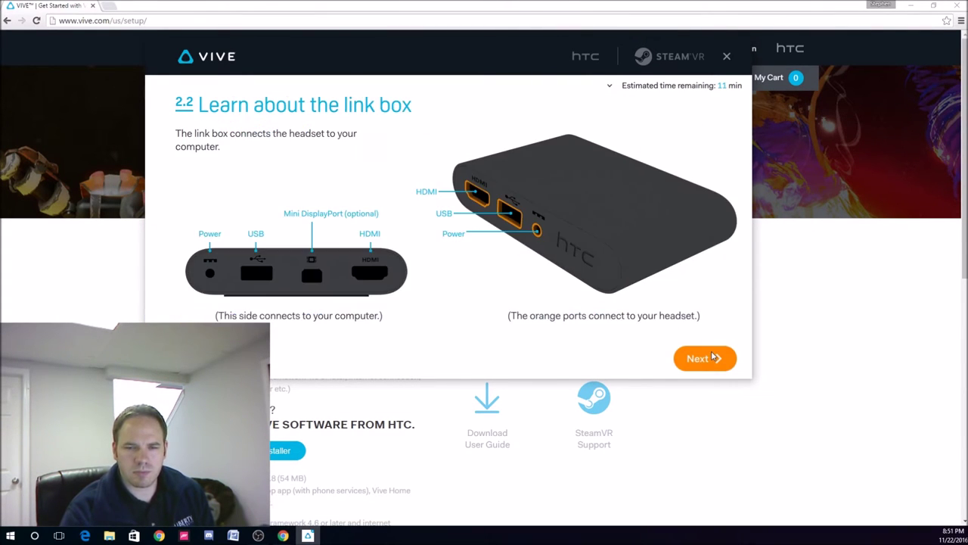
{"action": "left_click", "coordinate": [703, 359]}
{"action": "left_click", "coordinate": [690, 359]}
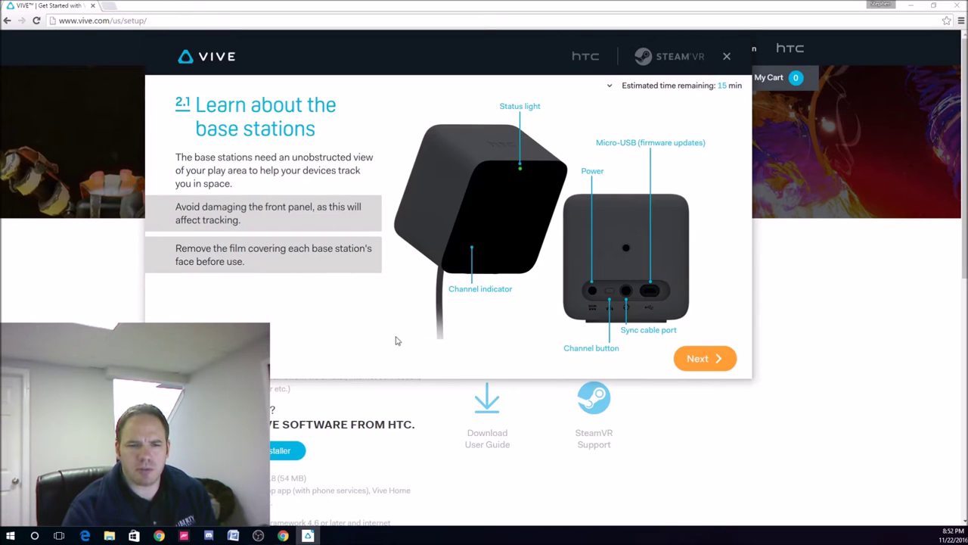
- Complete the base station section, covering placement, power, channels b and c, and the status lights
{"action": "left_click", "coordinate": [715, 359]}
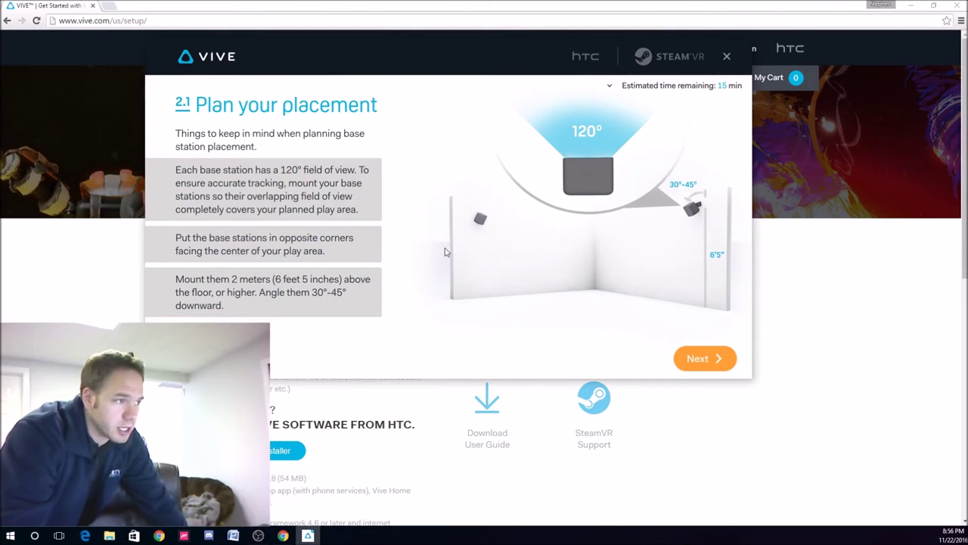
{"action": "left_click", "coordinate": [703, 360]}
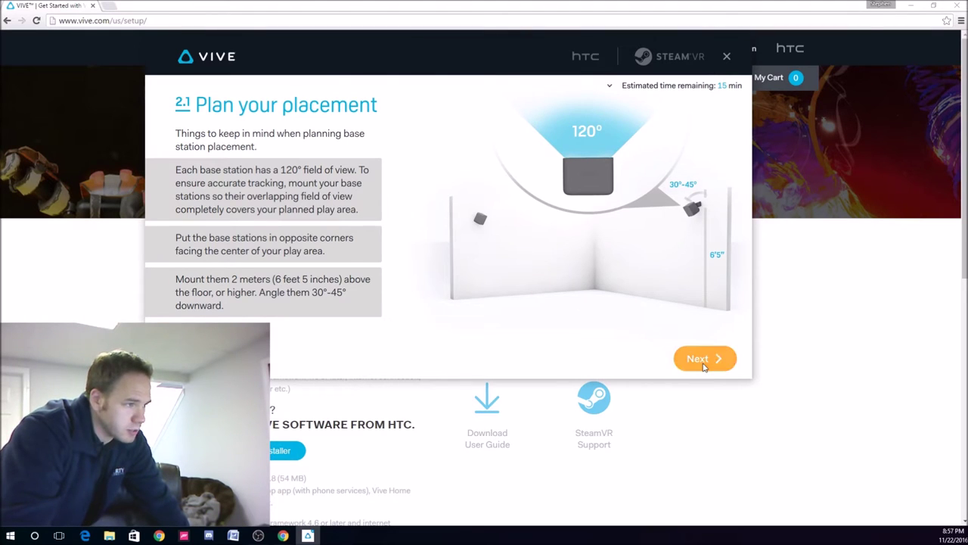
{"action": "left_click", "coordinate": [704, 360]}
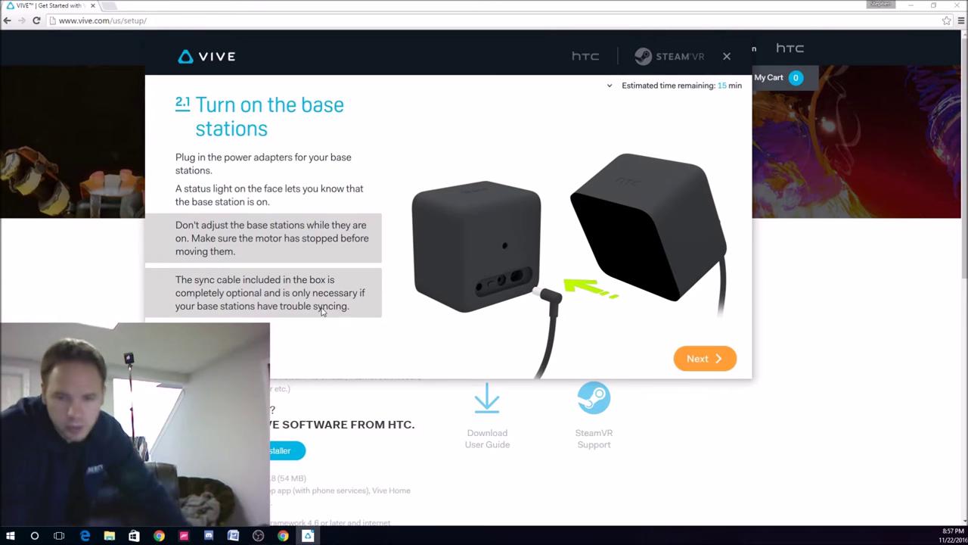
{"action": "left_click", "coordinate": [700, 363]}
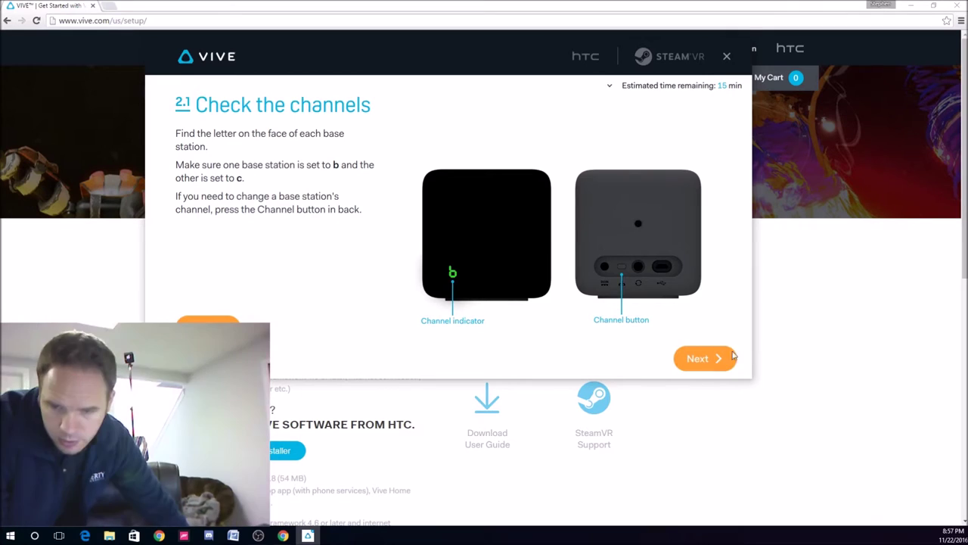
{"action": "left_click", "coordinate": [713, 360]}
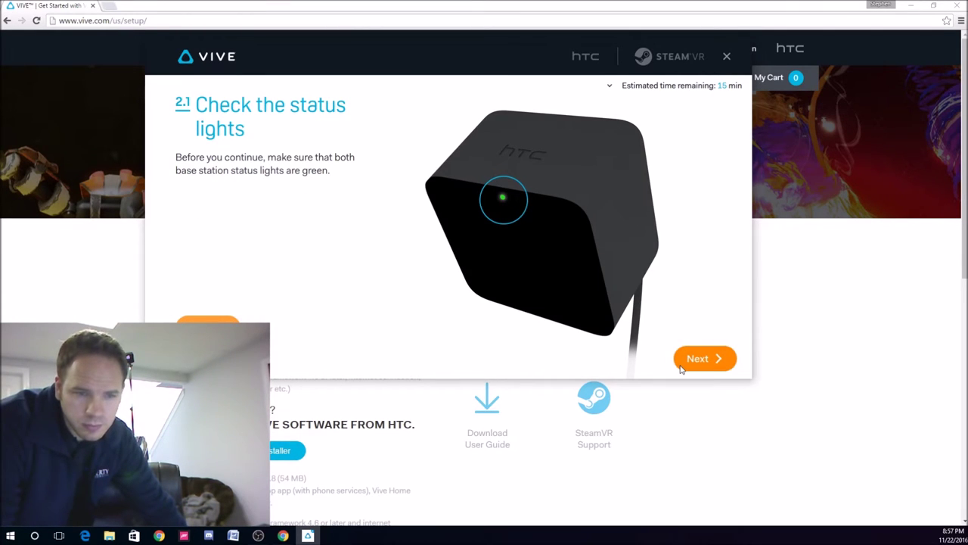
{"action": "left_click", "coordinate": [689, 361]}
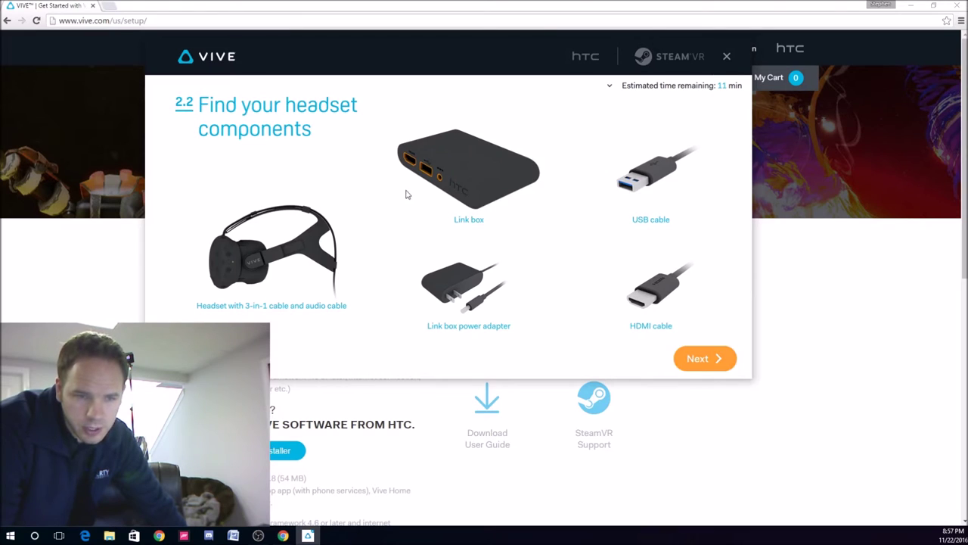
- Complete the headset section 2.2, covering the link box connection to the PC and the headset cables
{"action": "left_click", "coordinate": [693, 357]}
{"action": "left_click", "coordinate": [692, 357]}
{"action": "left_click", "coordinate": [692, 357]}
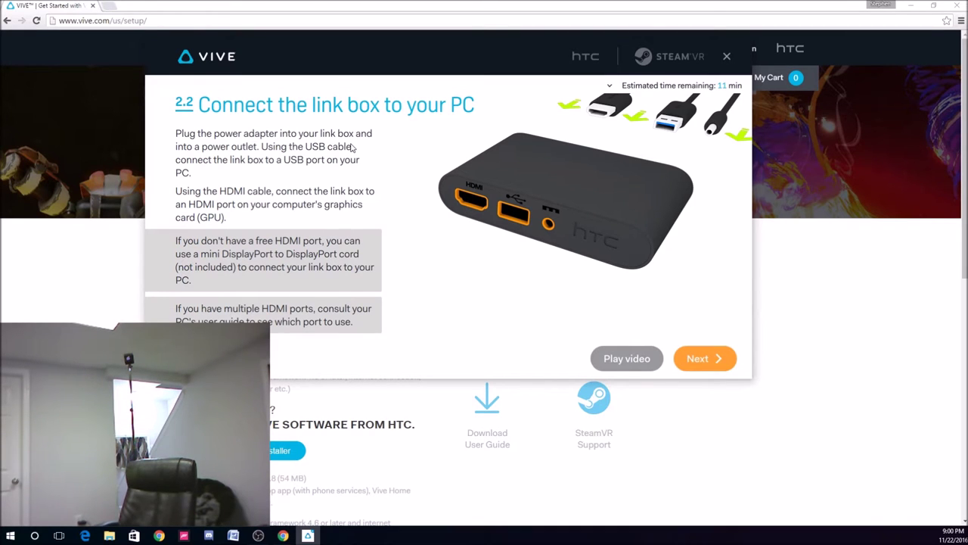
{"action": "left_click", "coordinate": [722, 360]}
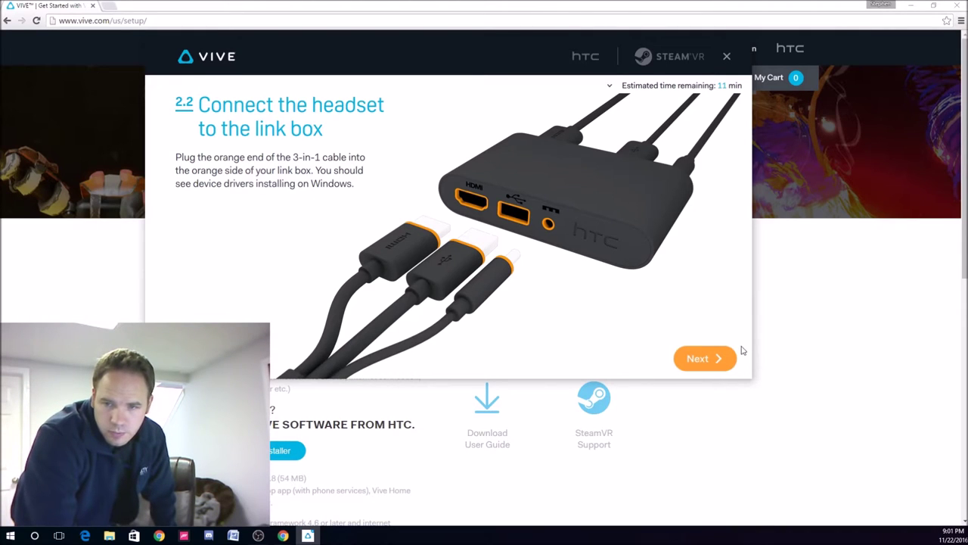
{"action": "left_click", "coordinate": [704, 360]}
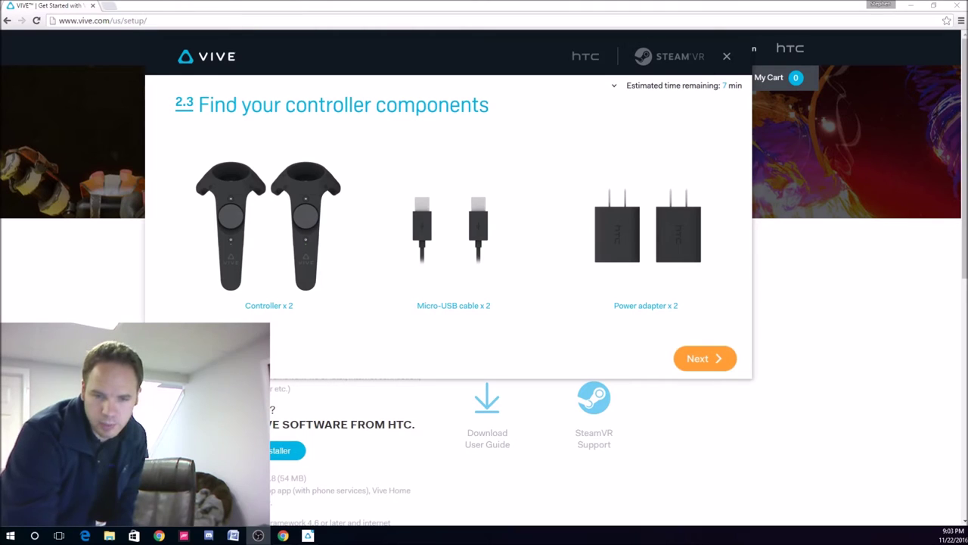
- Complete the controller section 2.3, including turning on the controllers, and proceed to SteamVR room setup
{"action": "left_click", "coordinate": [705, 358]}
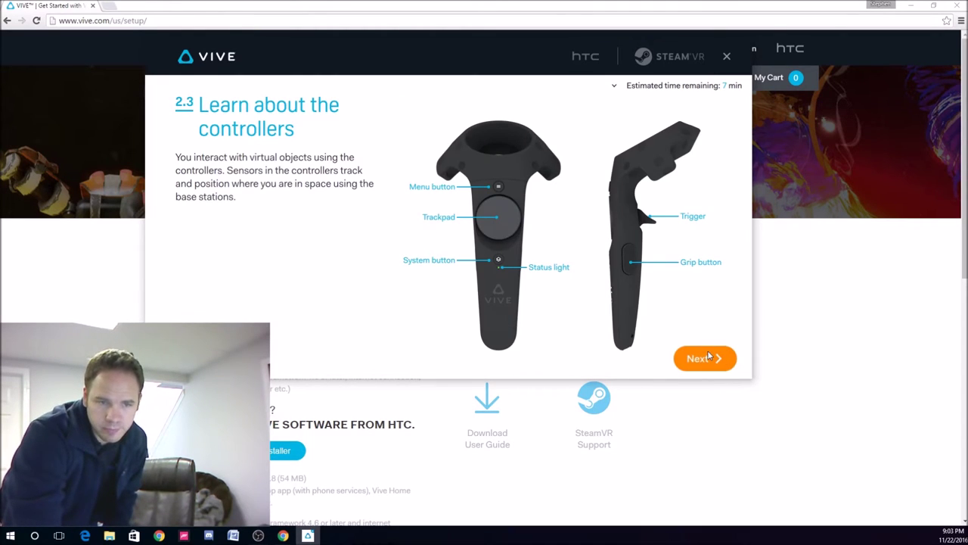
{"action": "left_click", "coordinate": [707, 357]}
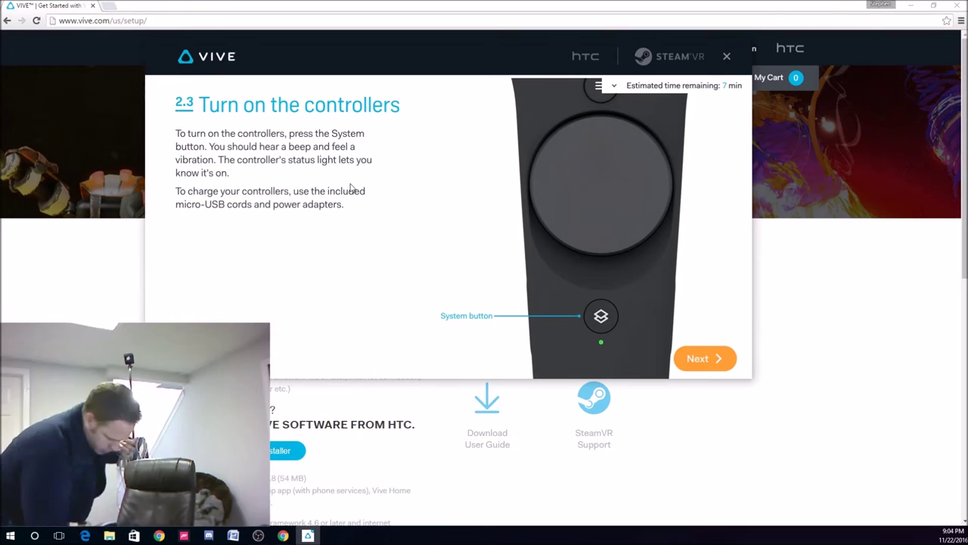
{"action": "left_click", "coordinate": [703, 359]}
{"action": "left_click", "coordinate": [664, 359]}
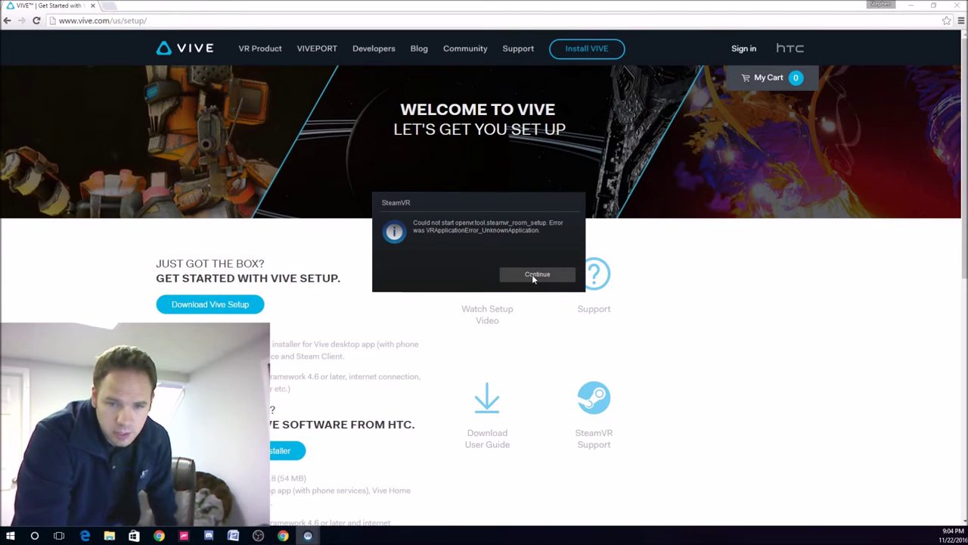
- Dismiss the SteamVR error dialog, bring the SteamVR Reboot window fully into view and cancel the Vive reboot
{"action": "left_click", "coordinate": [533, 275]}
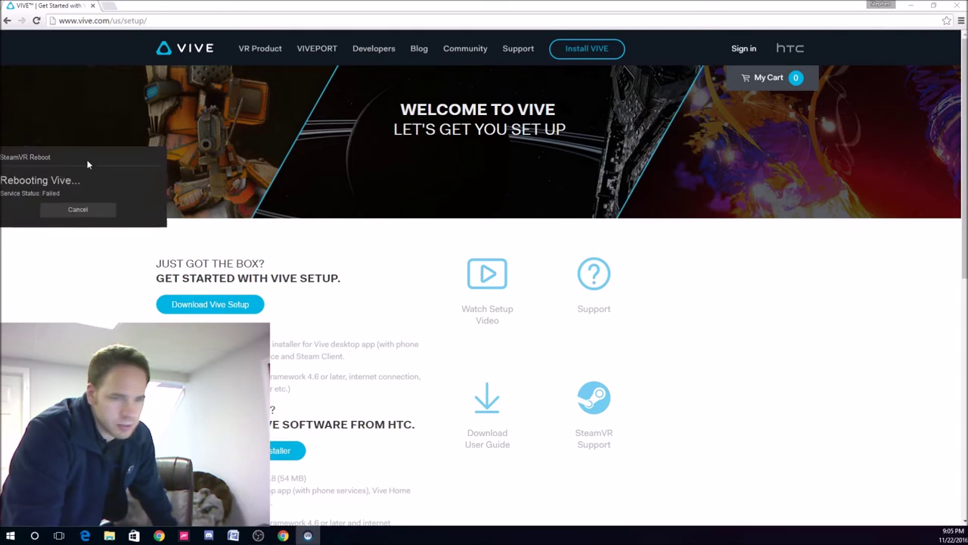
{"action": "left_click_drag", "start_coordinate": [88, 155], "coordinate": [241, 150]}
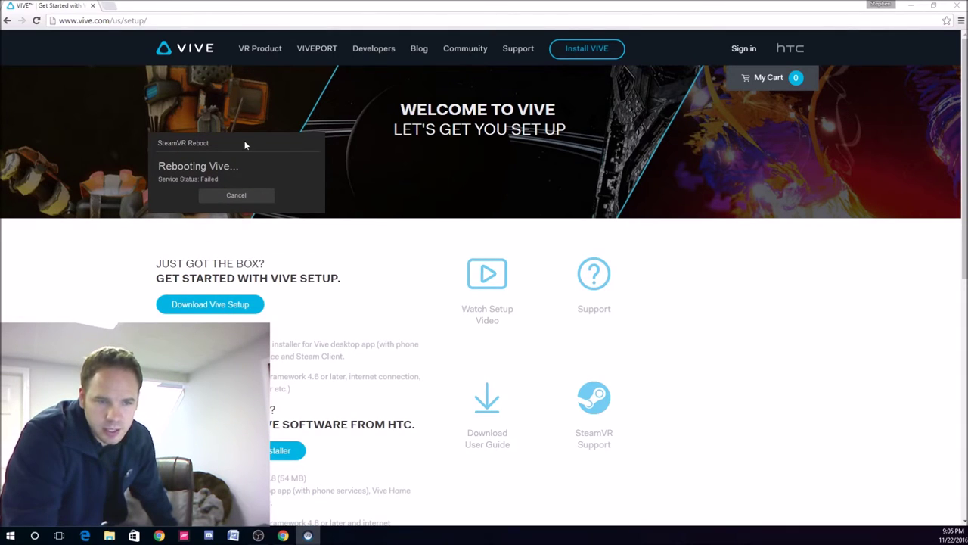
{"action": "left_click", "coordinate": [233, 198]}
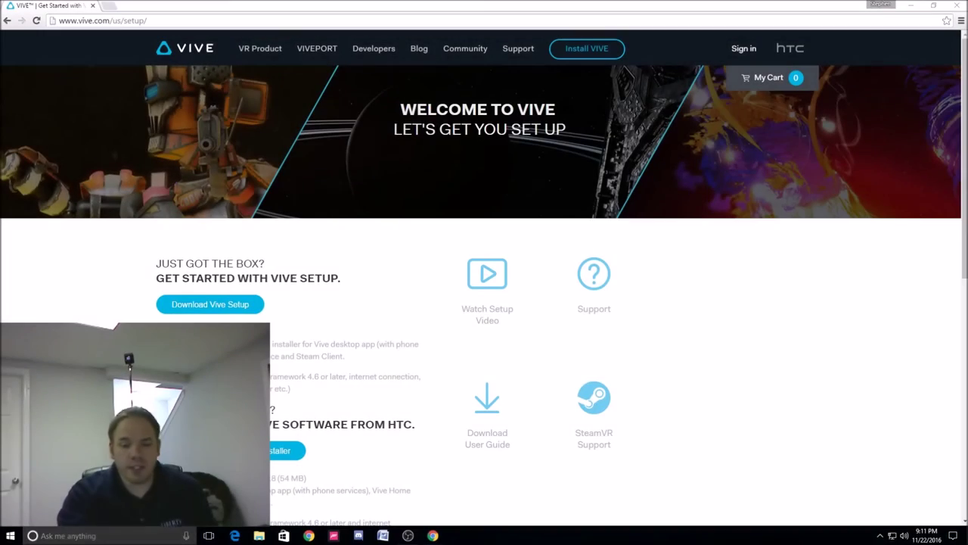
{"action": "left_click", "coordinate": [408, 536]}
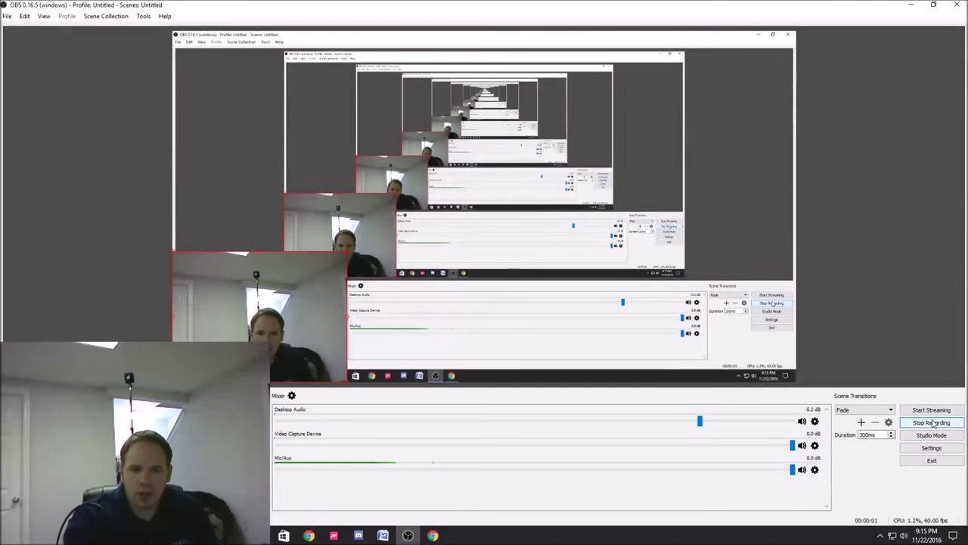
{"action": "left_click", "coordinate": [911, 5]}
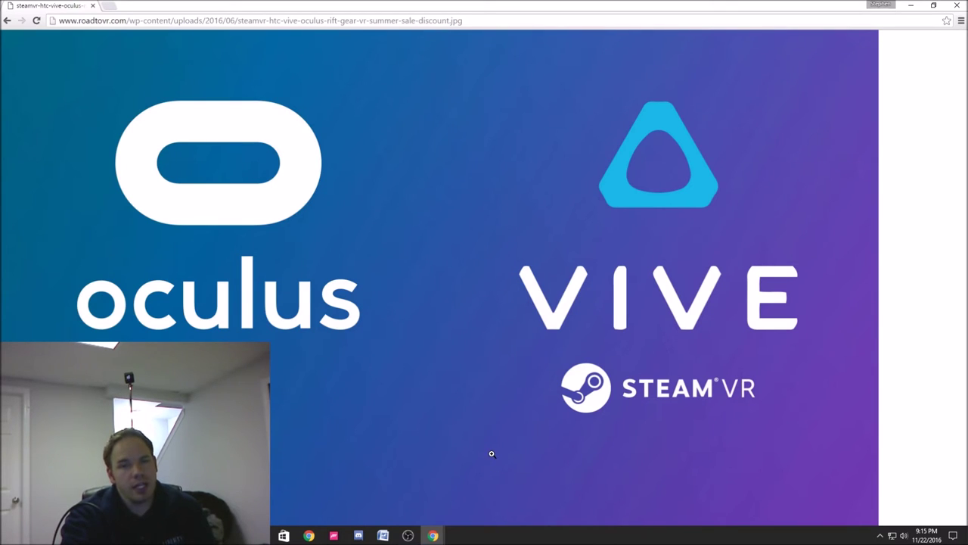
- Launch SteamVR from the running Steam client and start Room Setup
{"action": "left_click", "coordinate": [884, 537]}
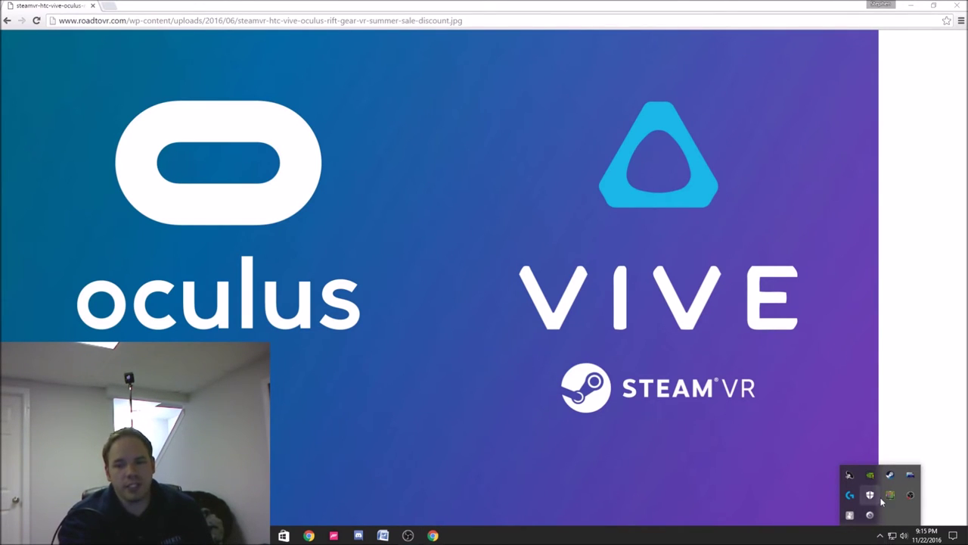
{"action": "right_click", "coordinate": [890, 475]}
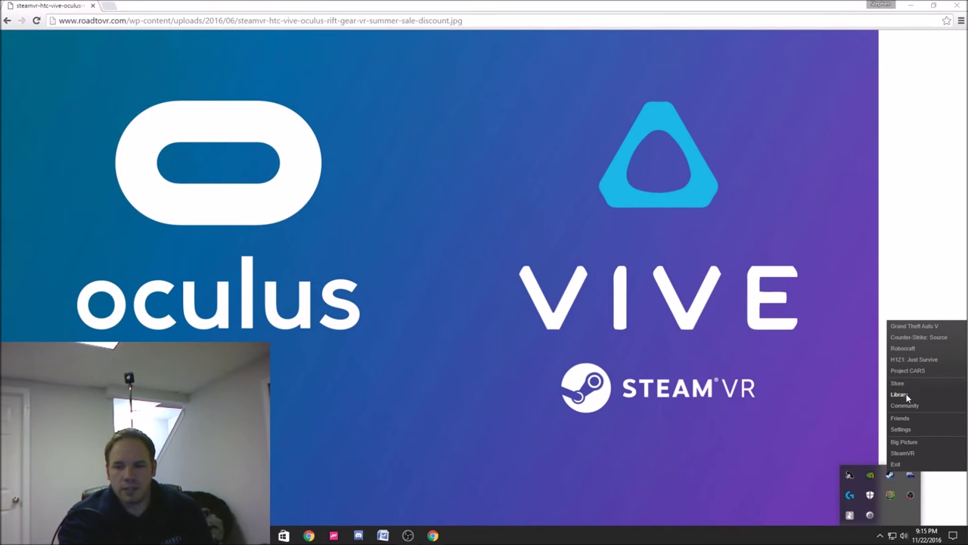
{"action": "left_click", "coordinate": [900, 452]}
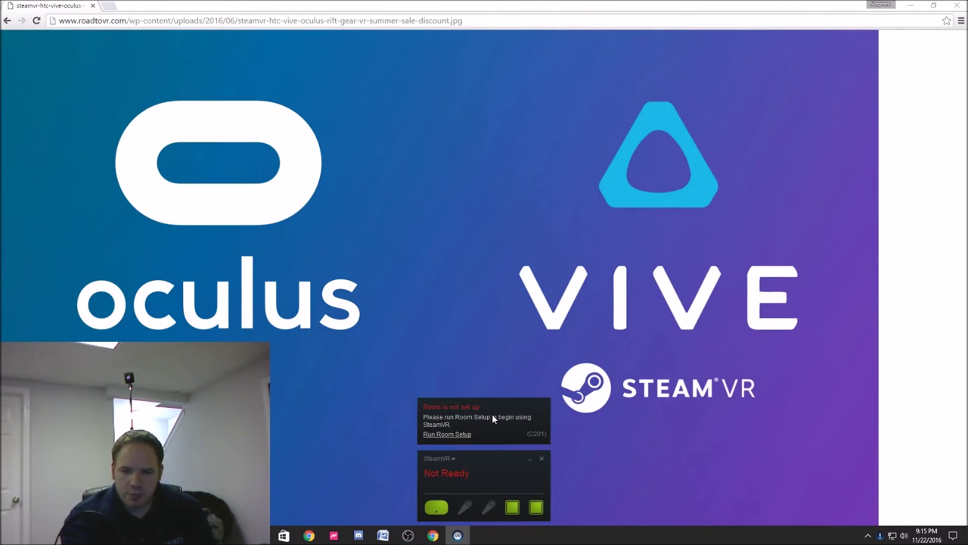
{"action": "left_click", "coordinate": [444, 435]}
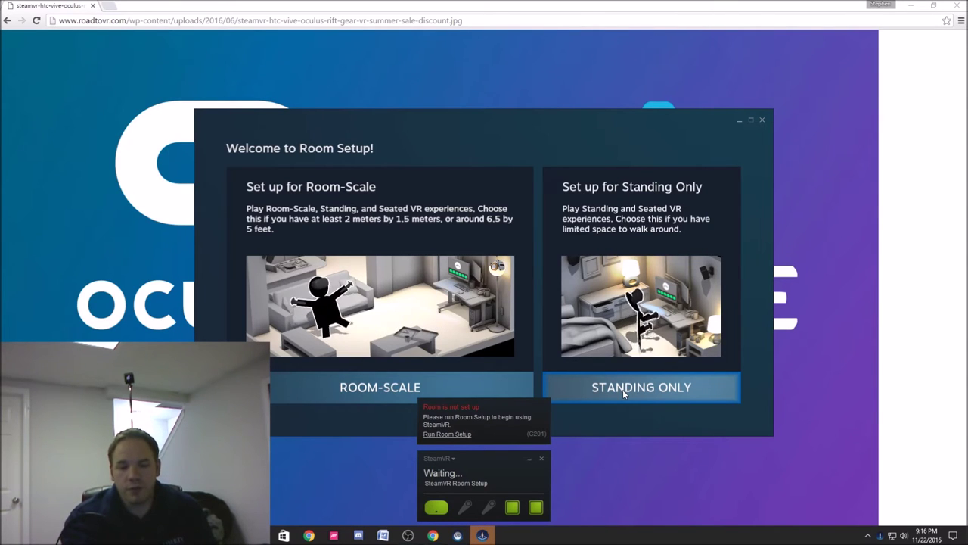
- Choose the Standing Only setup, calibrate the center of the space with the headset and continue to the floor calibration
{"action": "left_click", "coordinate": [622, 389]}
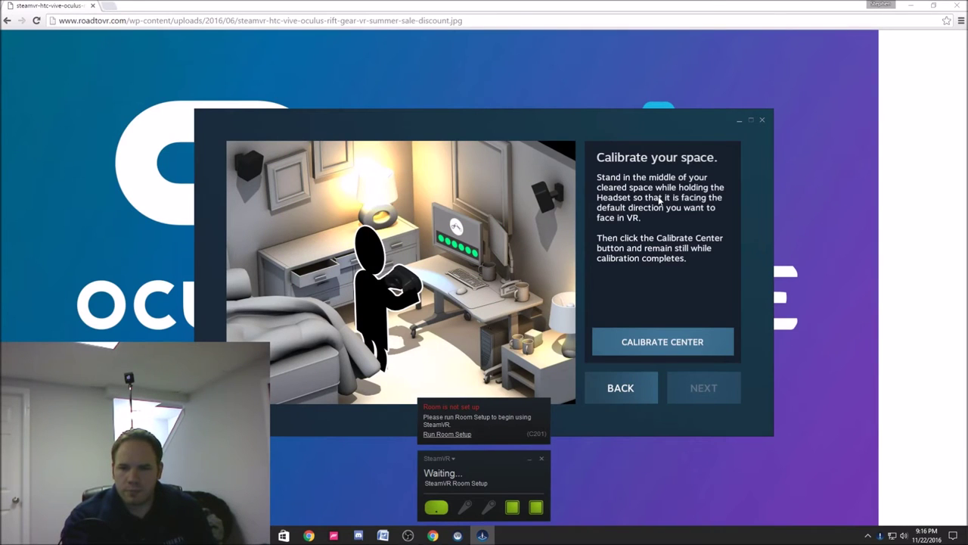
{"action": "left_click", "coordinate": [678, 342]}
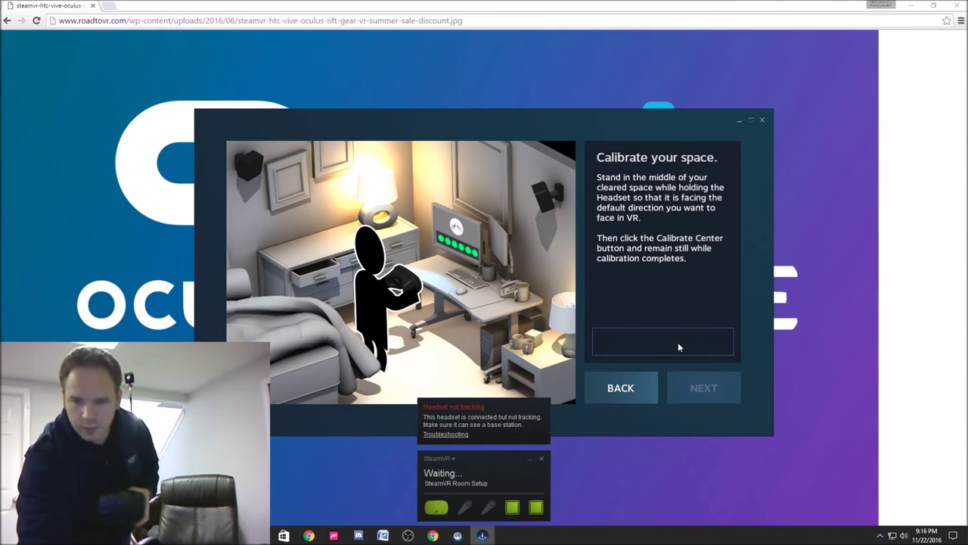
{"action": "left_click", "coordinate": [713, 381]}
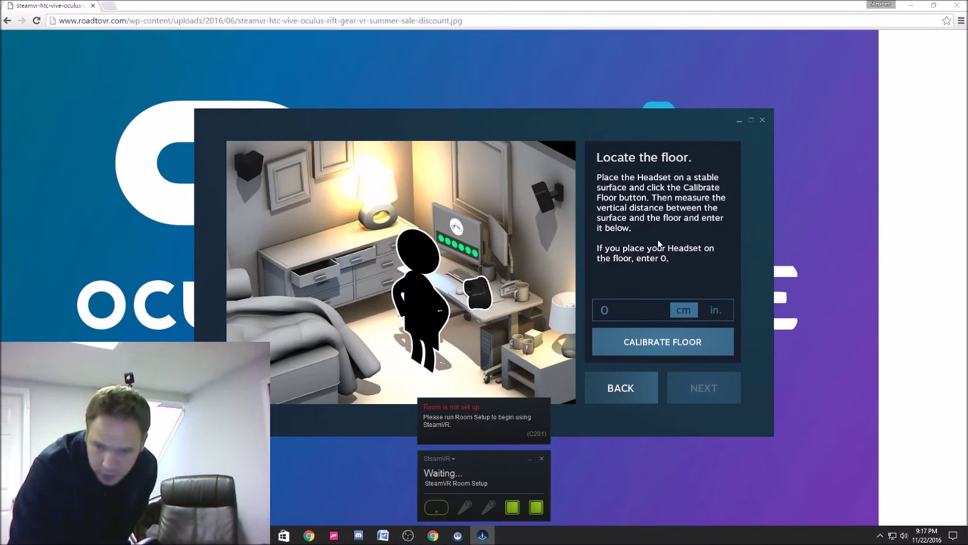
- Calibrate the floor with the headset's surface height set to 20 inches, and continue to the end of room setup
{"action": "type", "text": "20"}
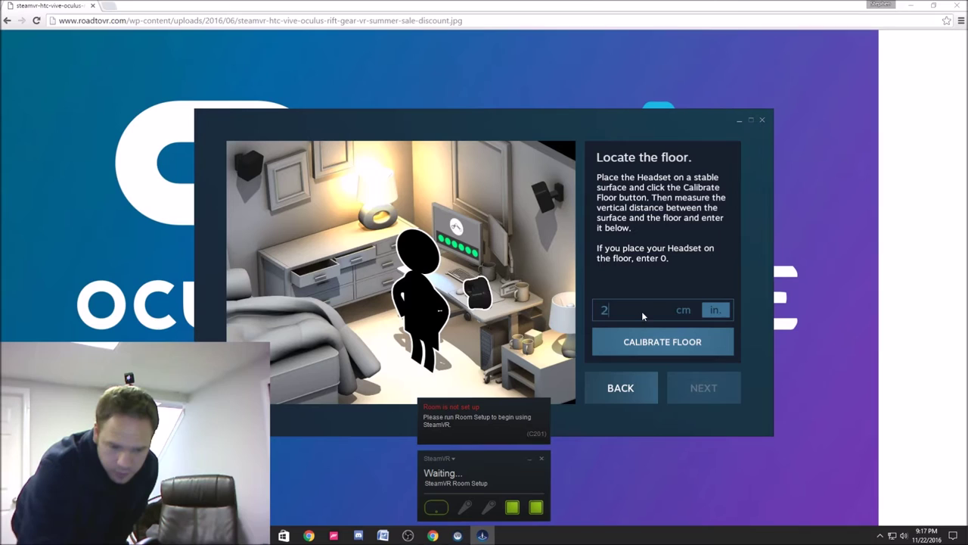
{"action": "left_click", "coordinate": [654, 344]}
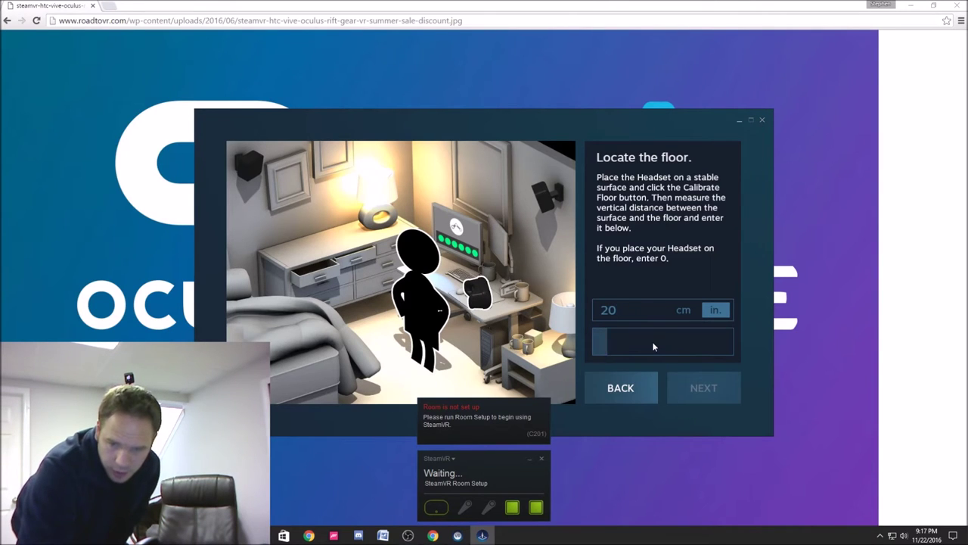
{"action": "left_click", "coordinate": [694, 387]}
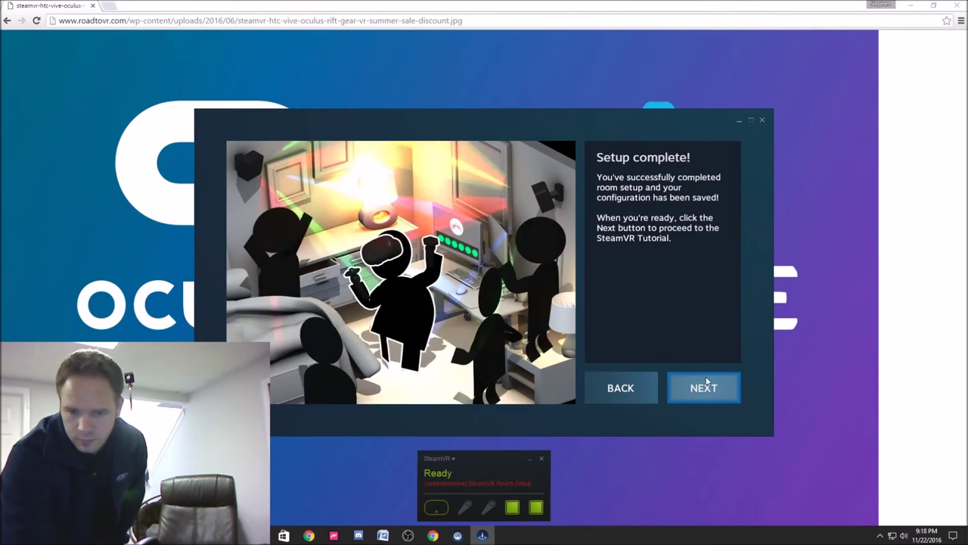
- Proceed from the completed room setup to the SteamVR Tutorial and close the Realtek HD Audio Manager window
{"action": "left_click", "coordinate": [693, 387]}
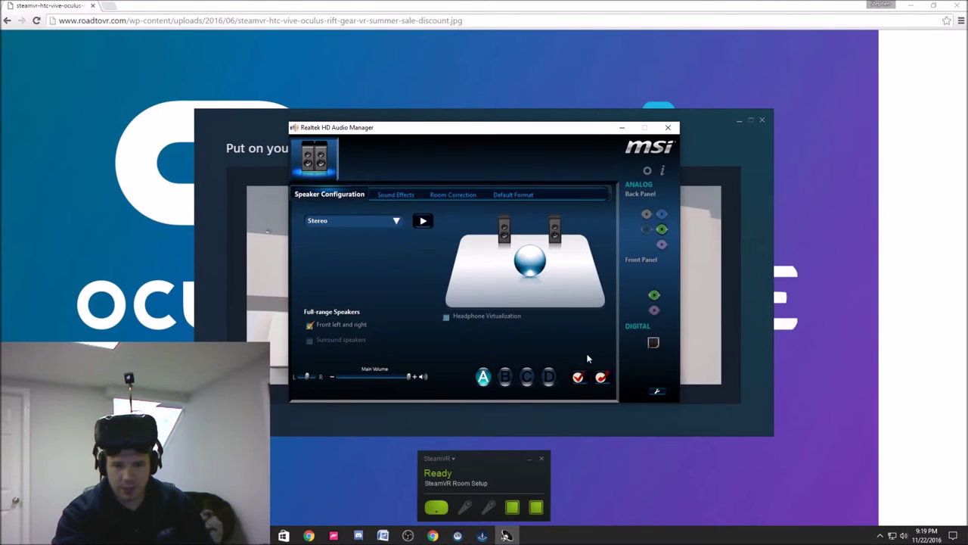
{"action": "left_click", "coordinate": [669, 127]}
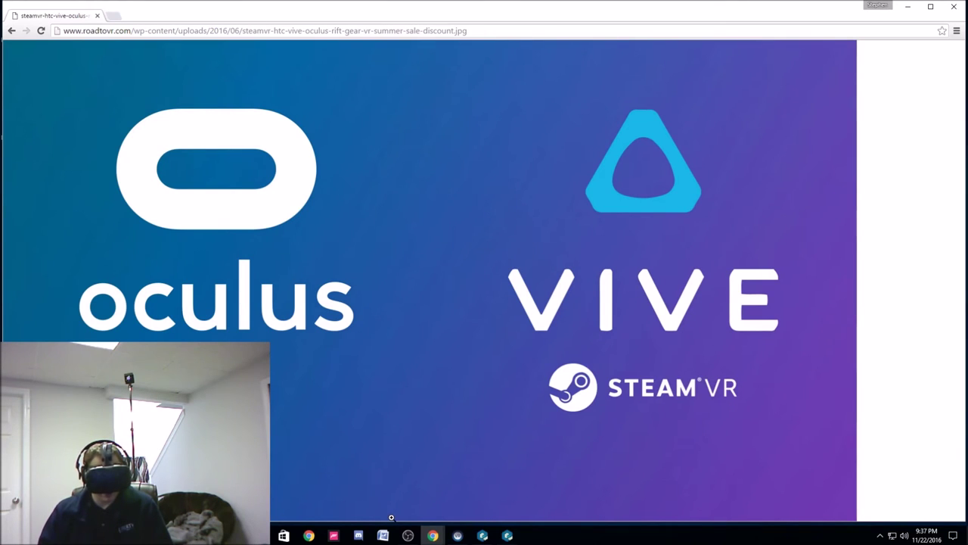
- Open Steam's shortcut list of games and SteamVR, dismiss it, and show the Oculus and Vive logo image in full screen
{"action": "left_click", "coordinate": [880, 534]}
{"action": "right_click", "coordinate": [870, 488]}
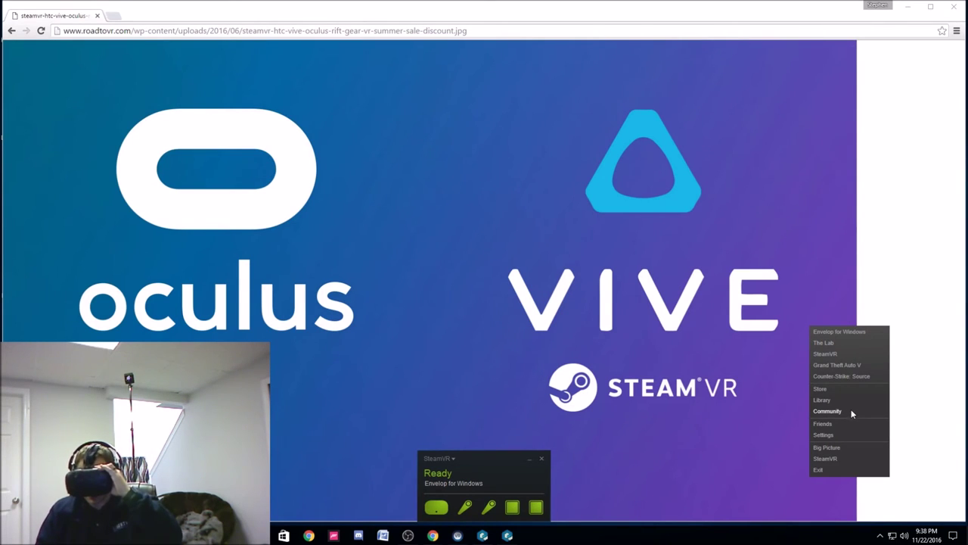
{"action": "left_click", "coordinate": [444, 150]}
{"action": "key", "text": "F11"}
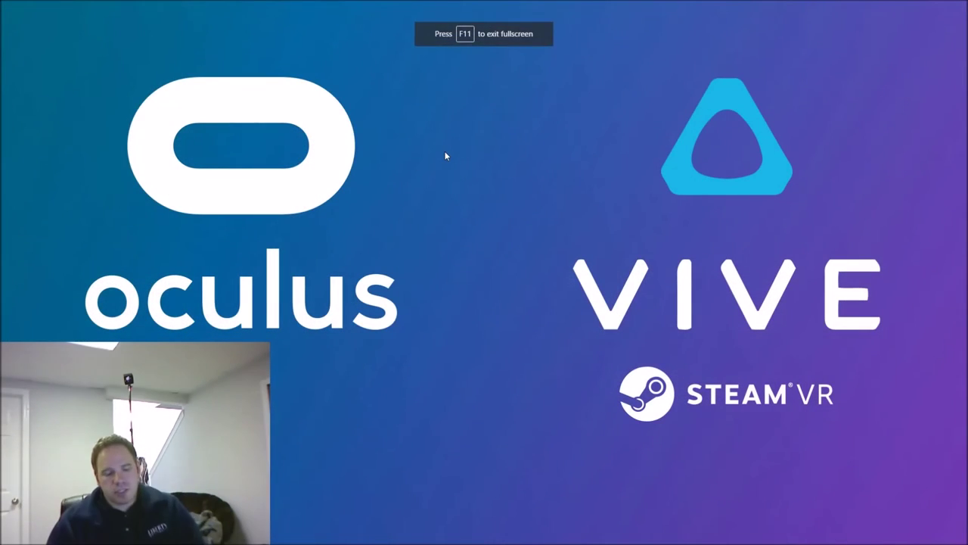